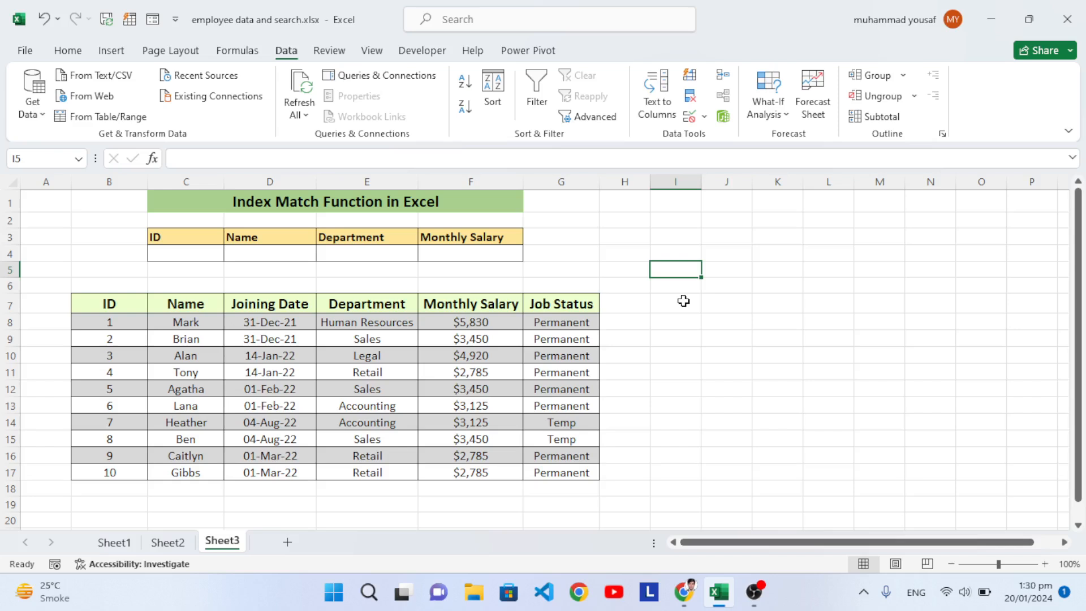
click(654, 337)
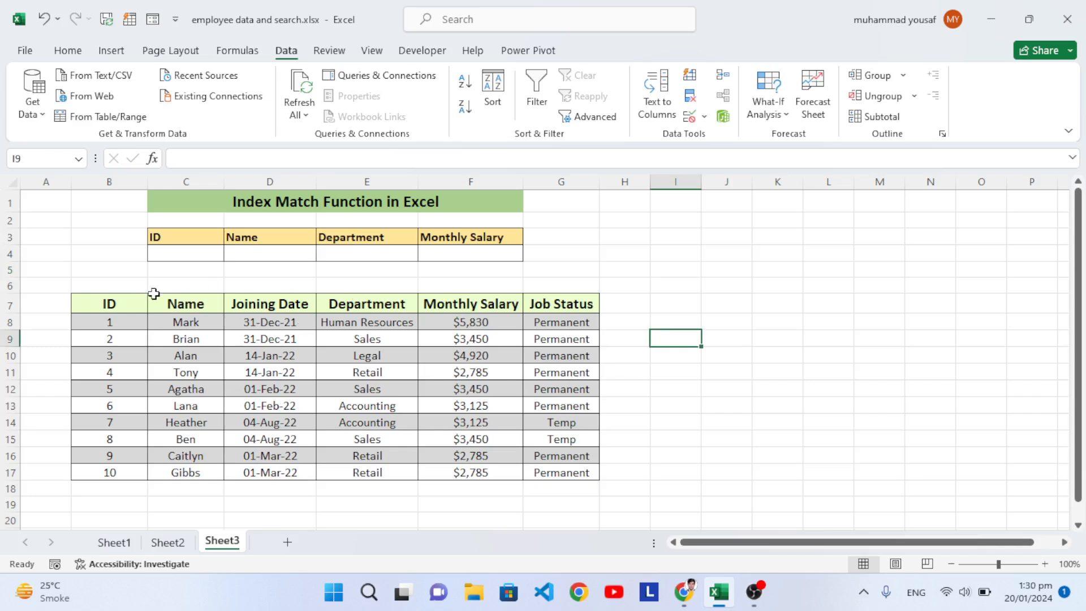
click(192, 255)
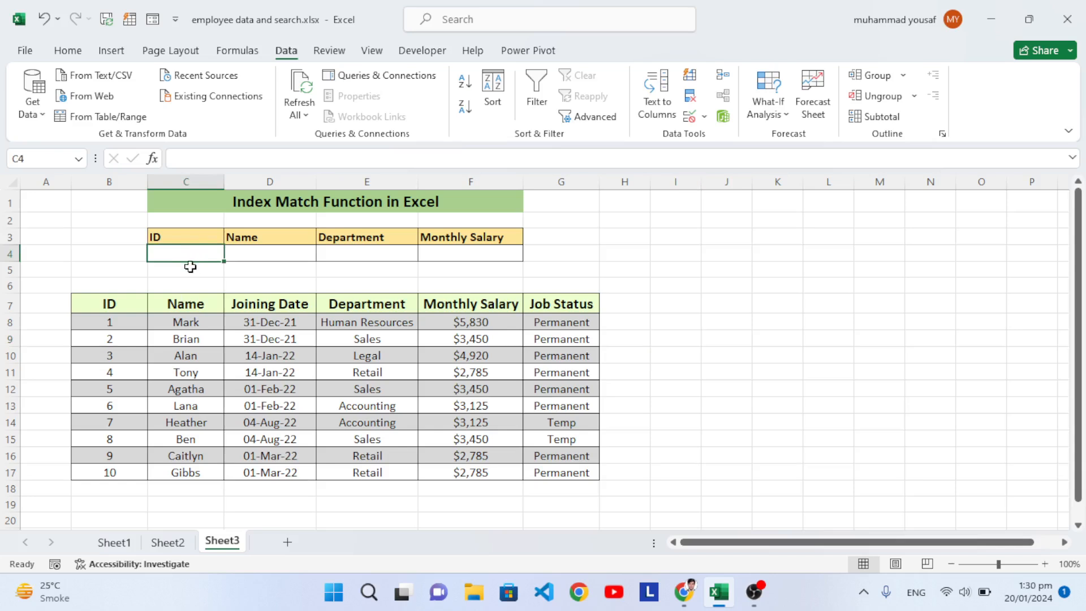
click(259, 257)
click(338, 256)
click(452, 254)
click(585, 266)
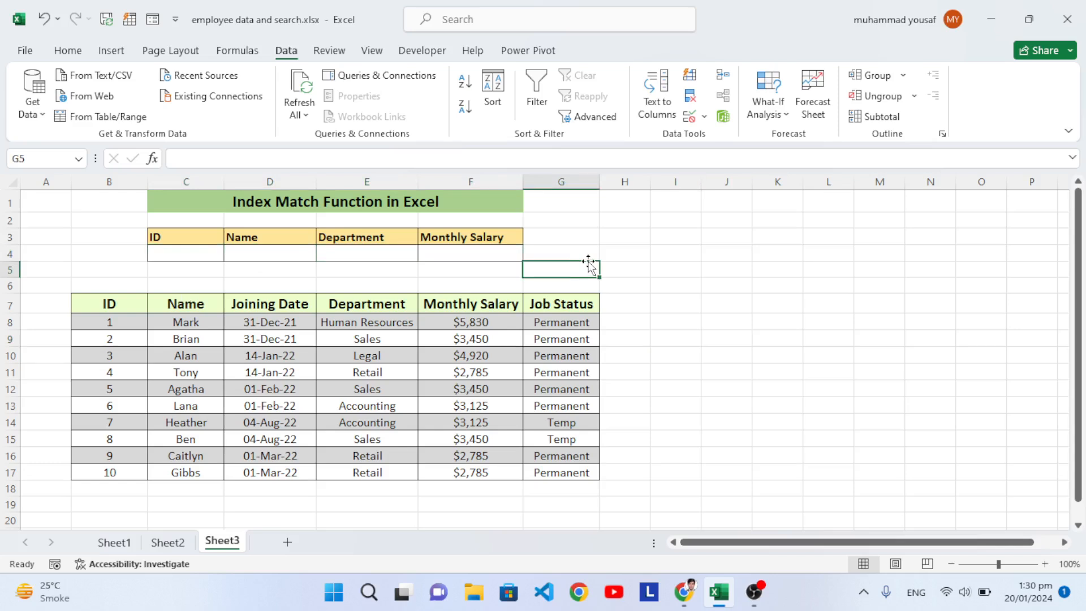
- Add list data validation to cell C4 under ID, using the employee IDs in B8:B17 as the source
click(212, 256)
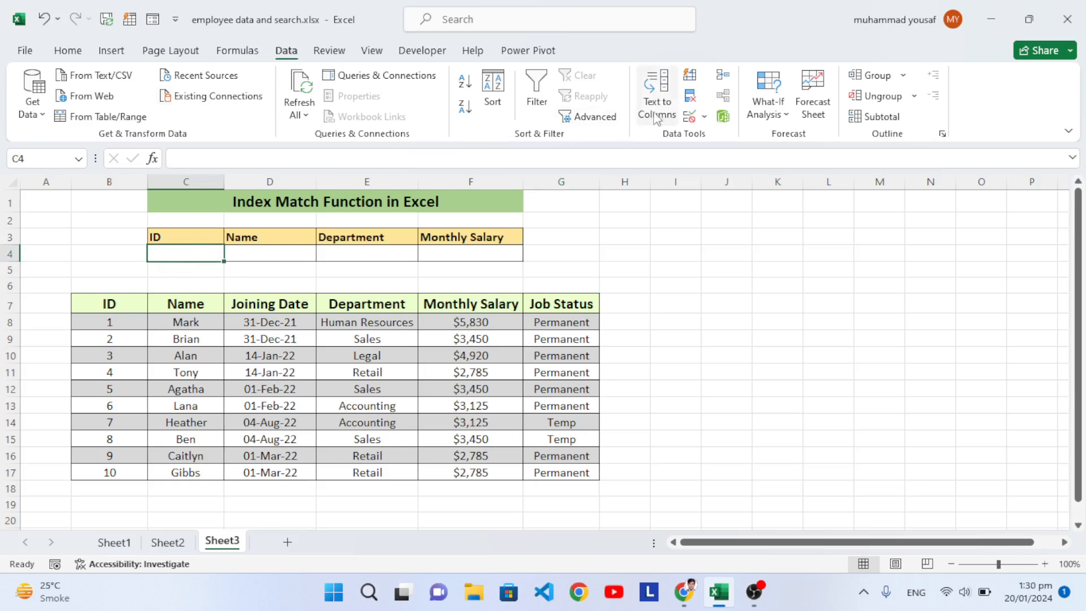
click(691, 117)
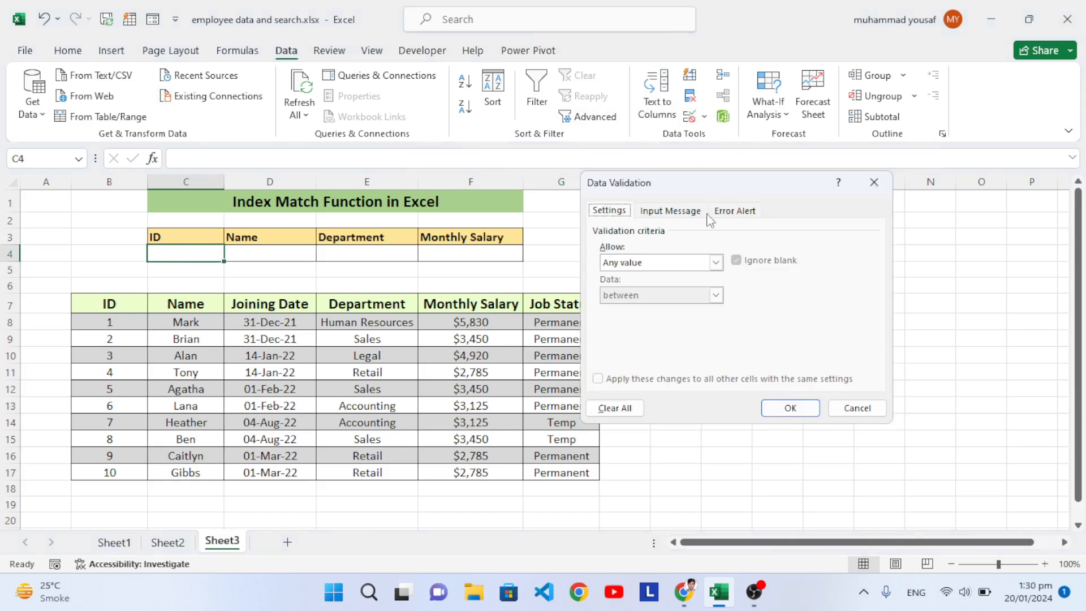
click(686, 262)
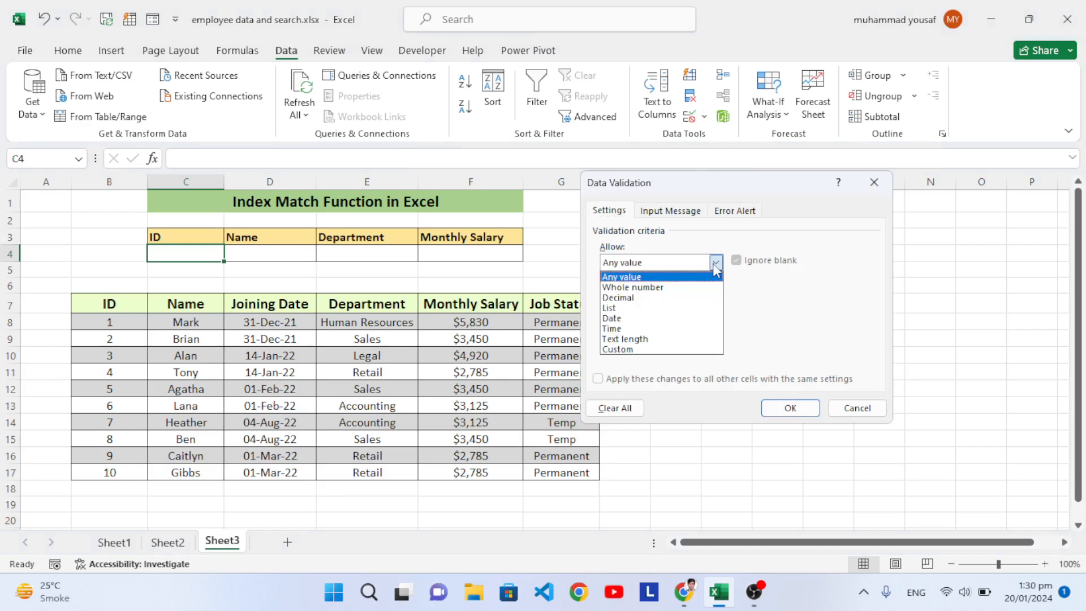
click(645, 309)
click(639, 326)
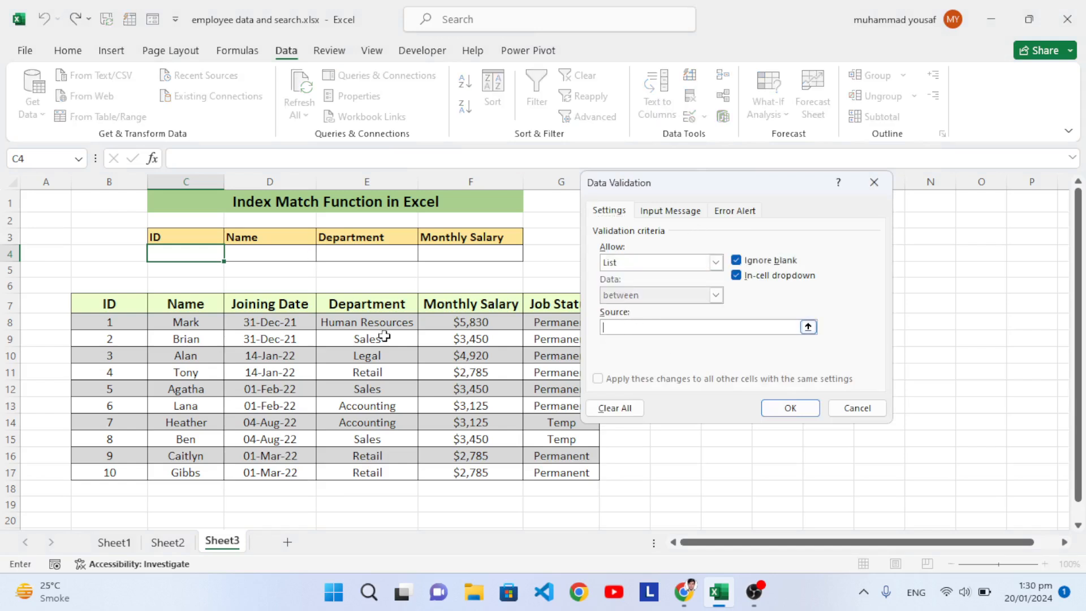
drag(120, 320, 128, 472)
click(792, 408)
- Choose ID 3 from the dropdown list in cell C4
click(231, 253)
click(189, 286)
click(195, 280)
click(196, 260)
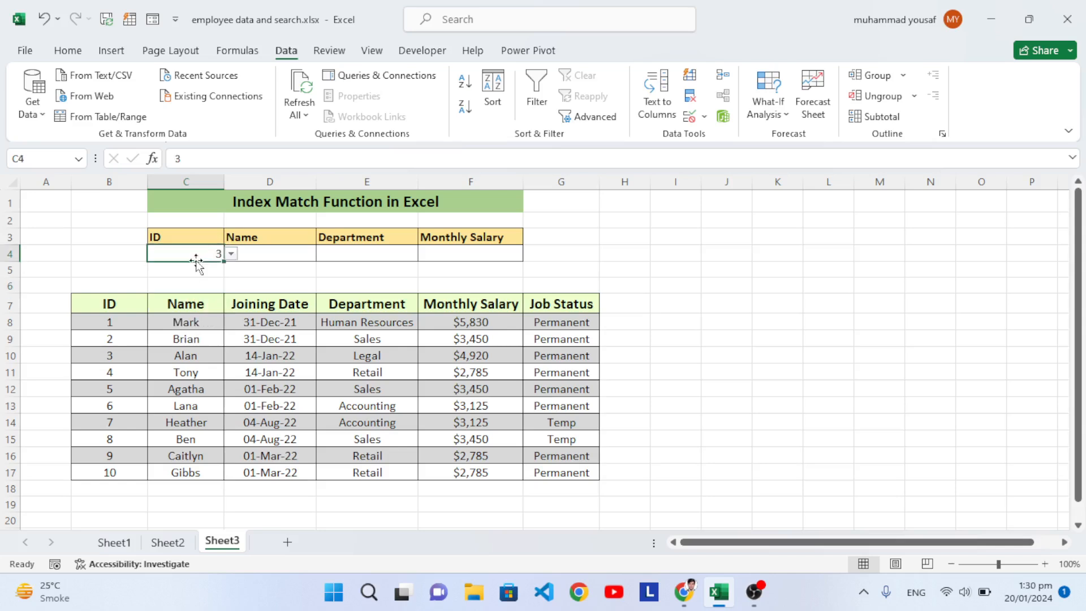
- Start an INDEX formula in D4 under Name with the absolute range $B$7:$G$17 as its array
click(273, 254)
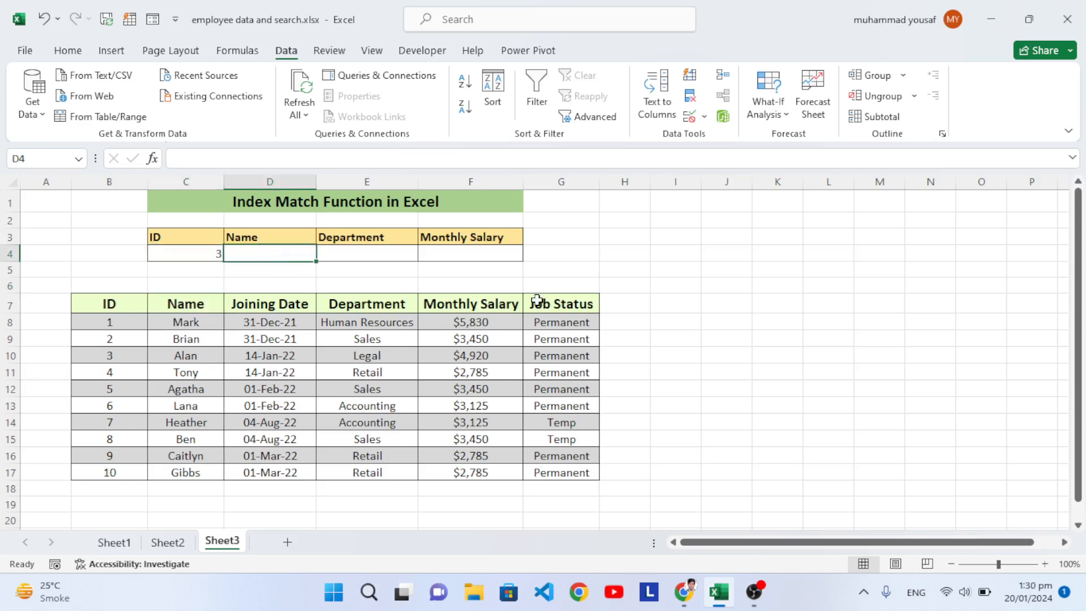
text(=index)
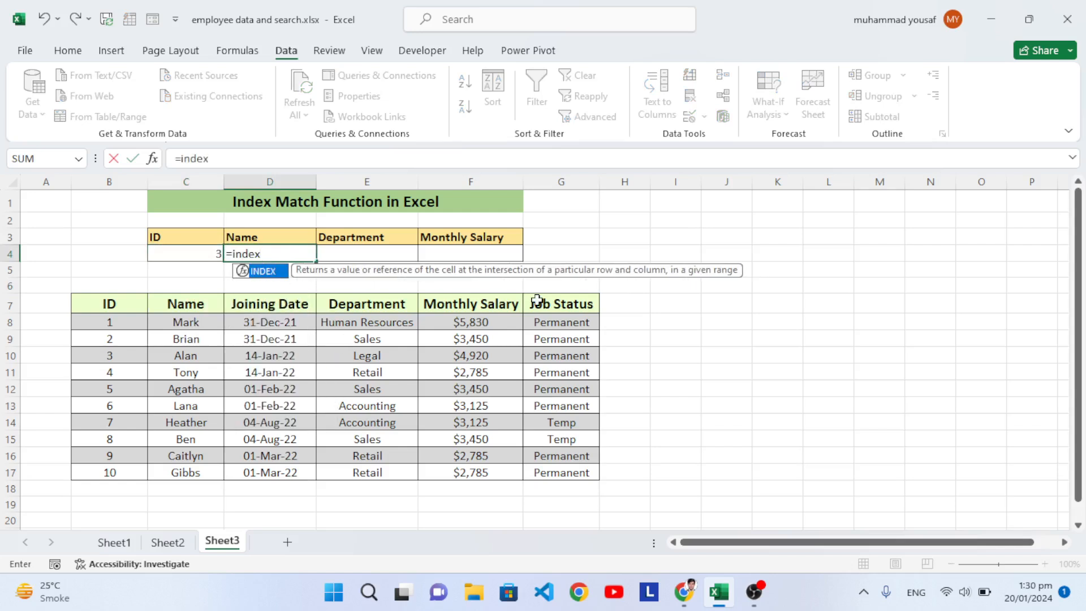
key(Tab)
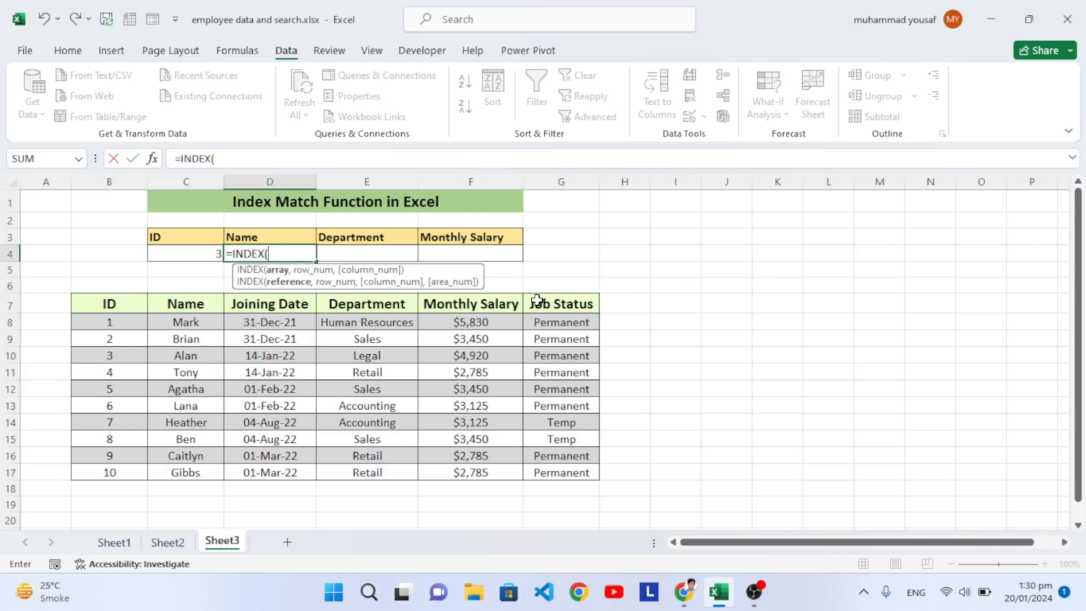
drag(119, 305, 561, 470)
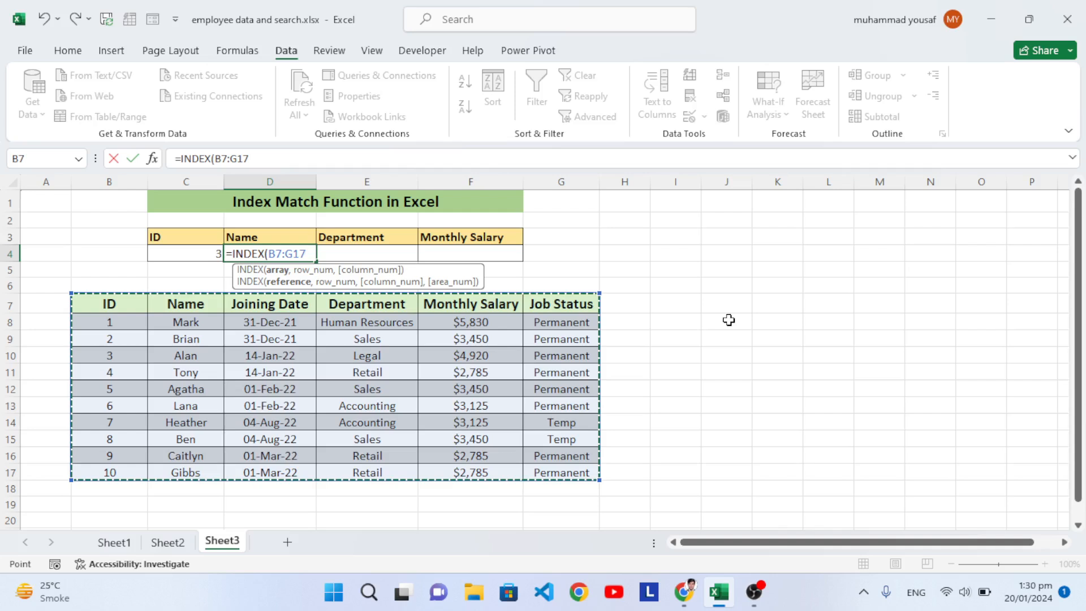
key(F4)
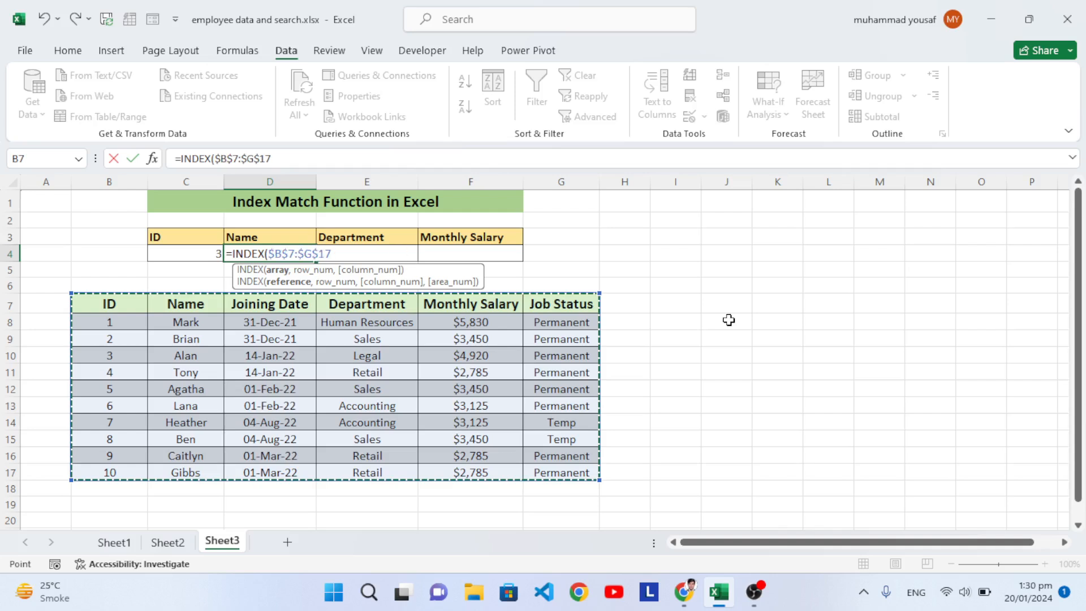
- Add MATCH($C$4,$B$7:$B$17,0) as the row number argument of the INDEX formula in D4
text(,match()
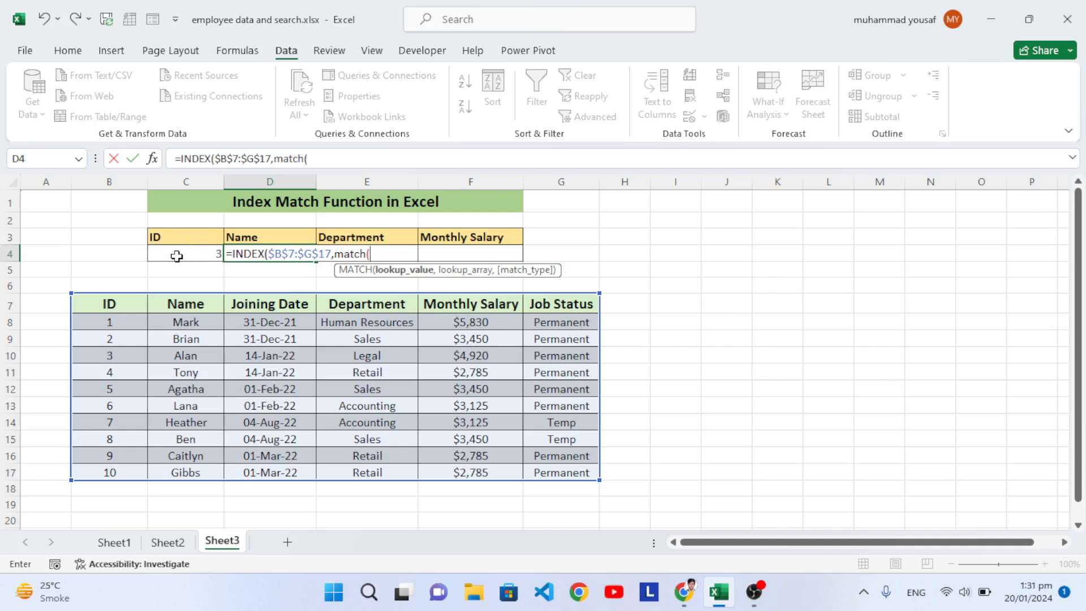
click(200, 249)
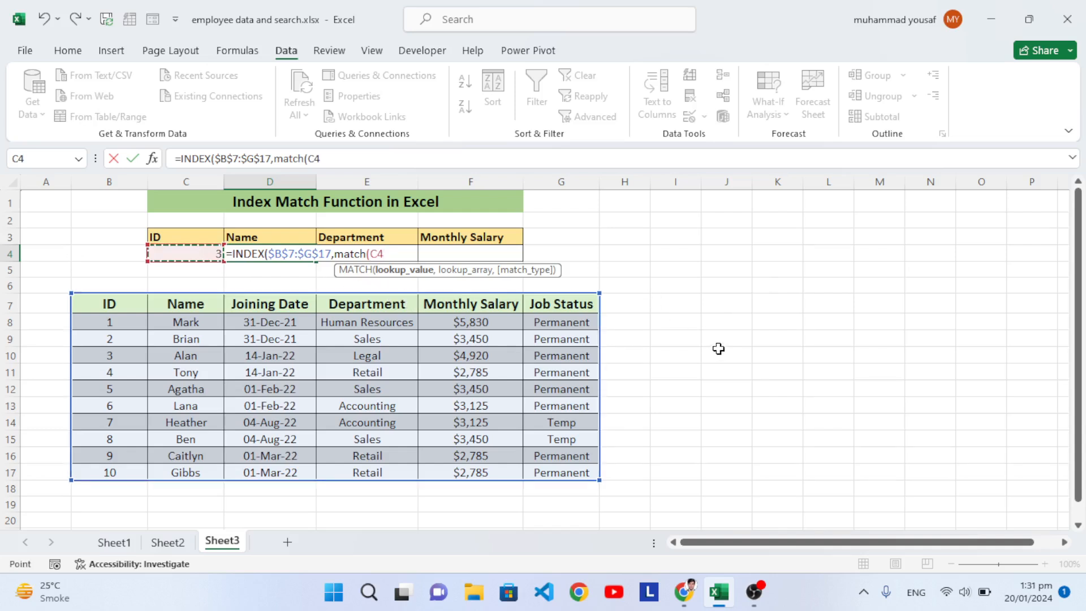
key(F4)
text(,)
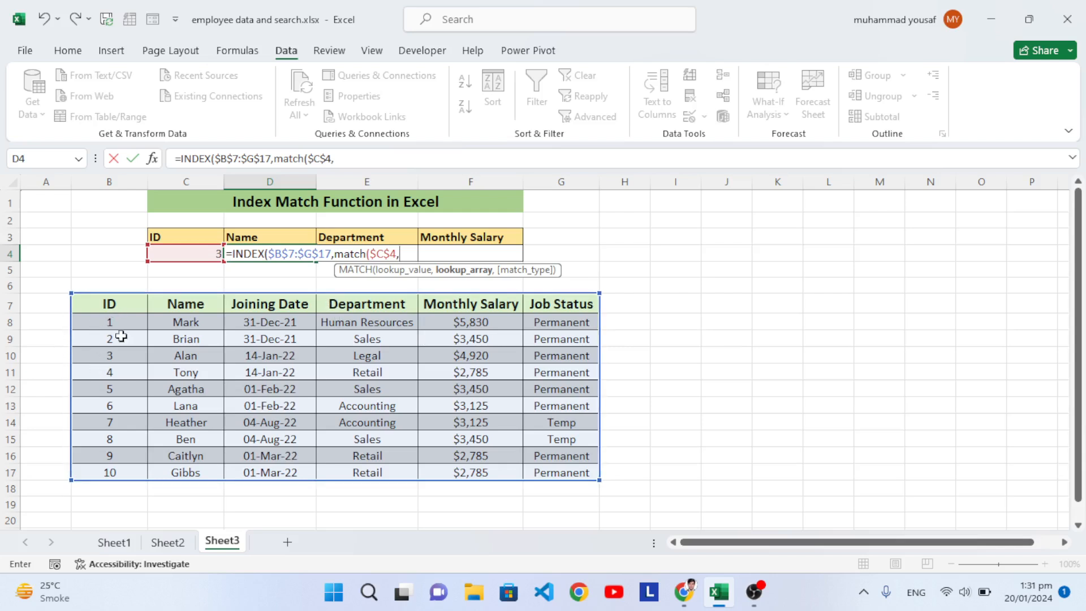
drag(108, 306, 120, 472)
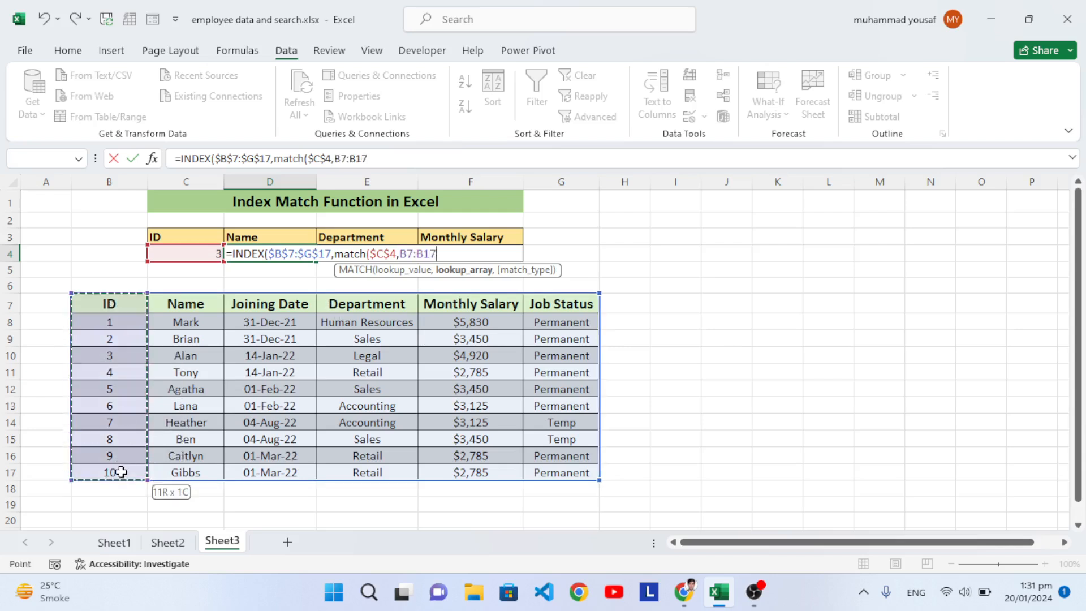
key(F4)
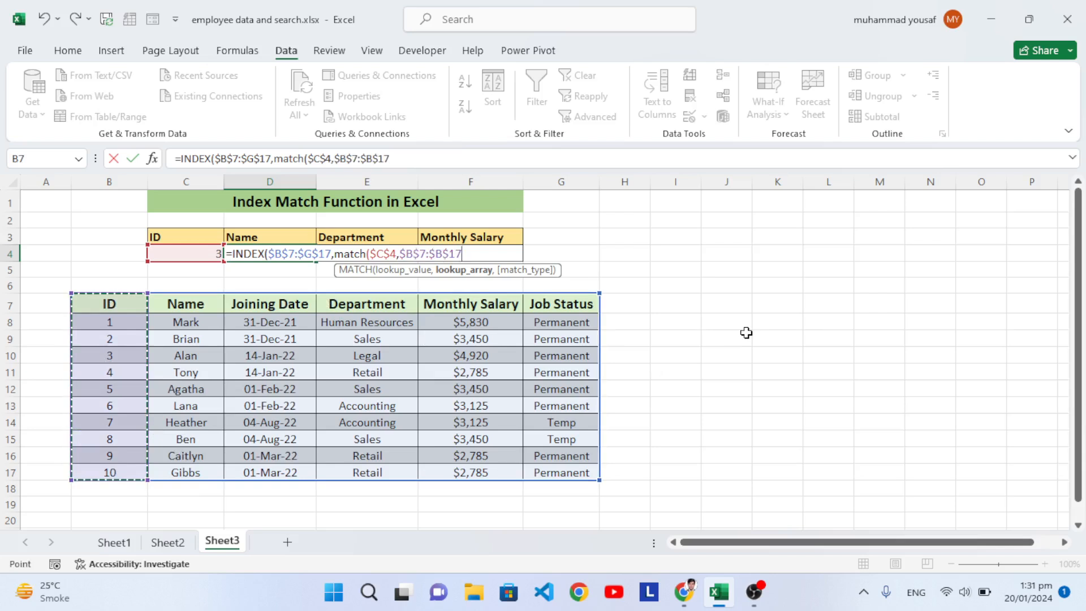
text(,)
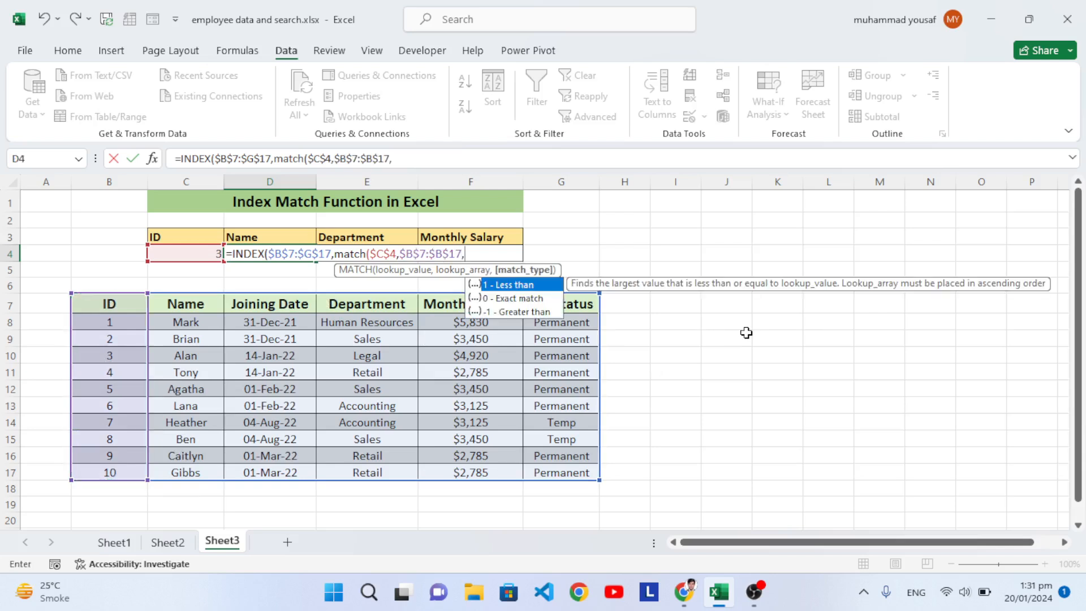
text(0))
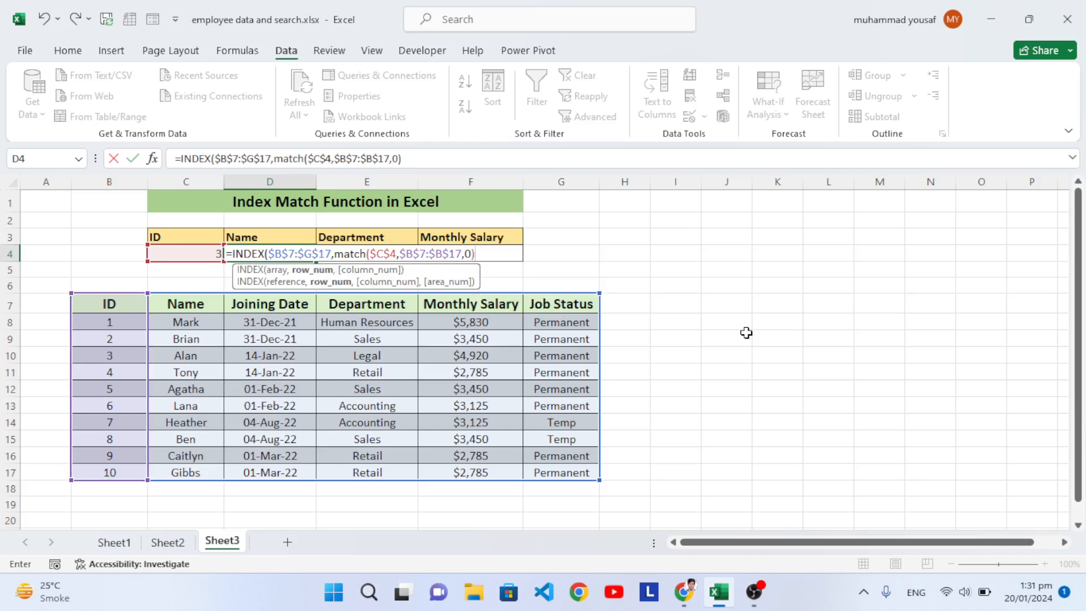
- Add MATCH(D3,$B$7:$G$7,0) as the column number argument and complete the INDEX formula in D4
text(,match)
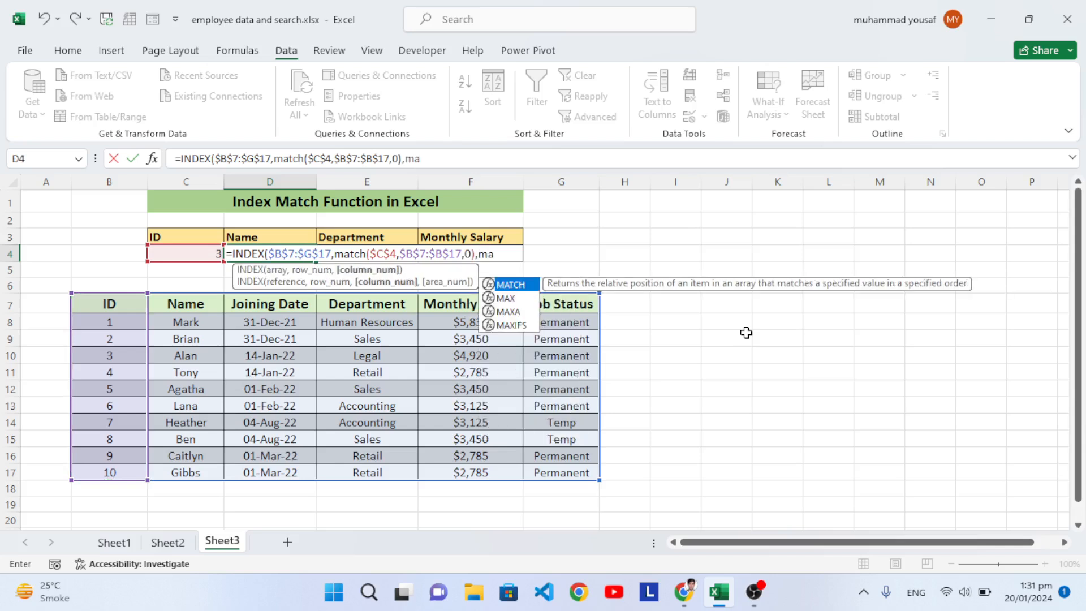
text(()
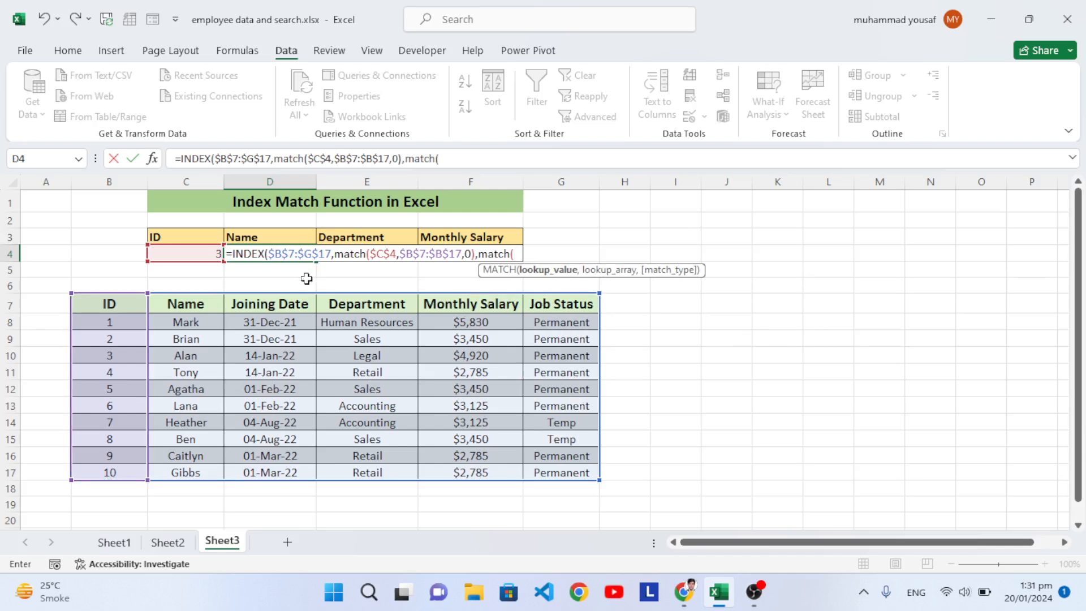
click(238, 235)
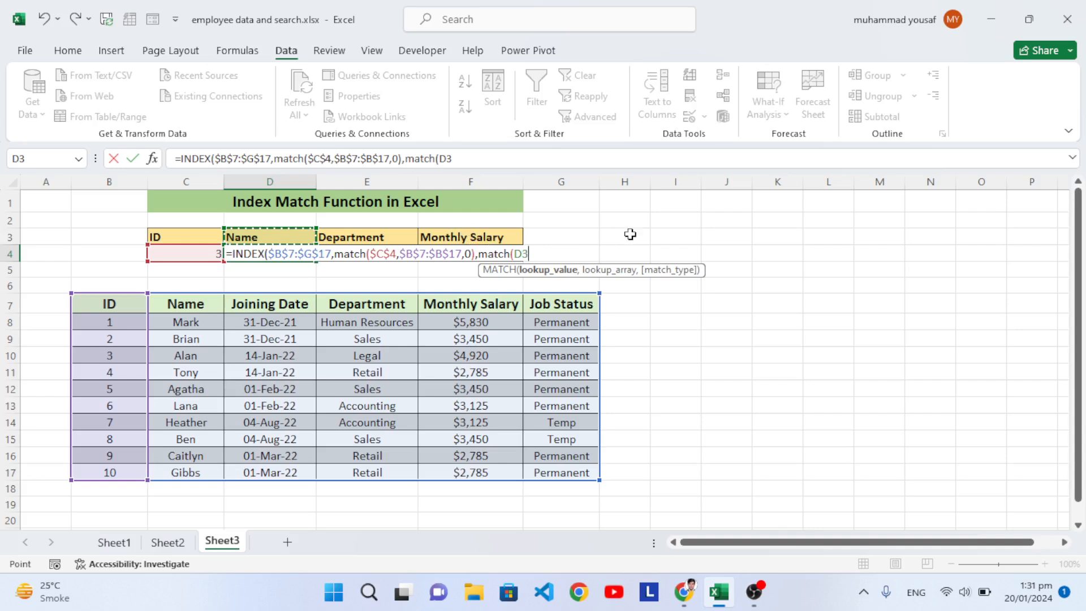
text(,)
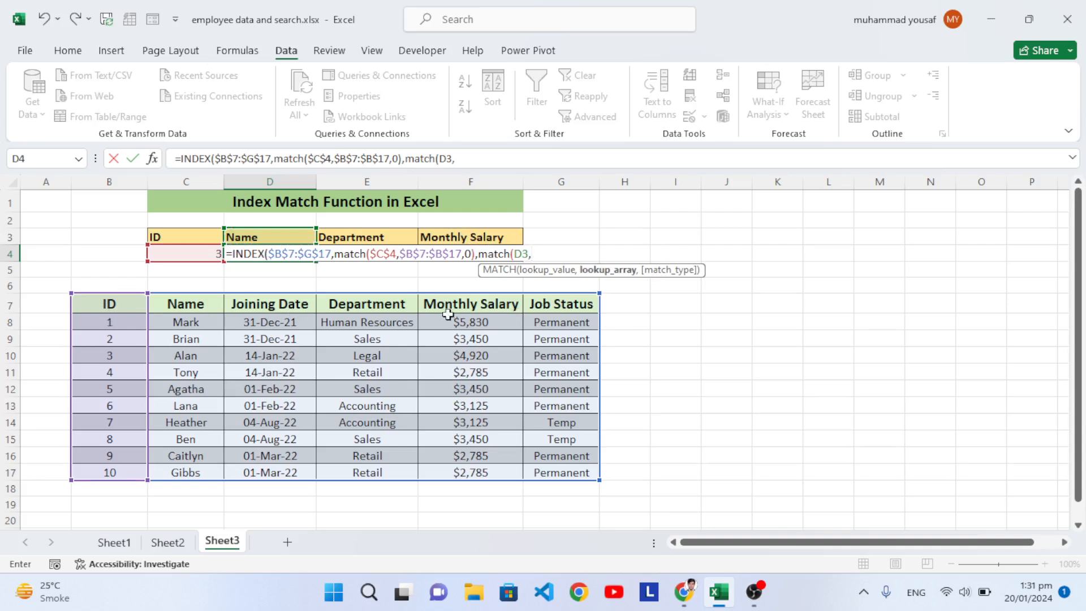
drag(107, 306, 617, 312)
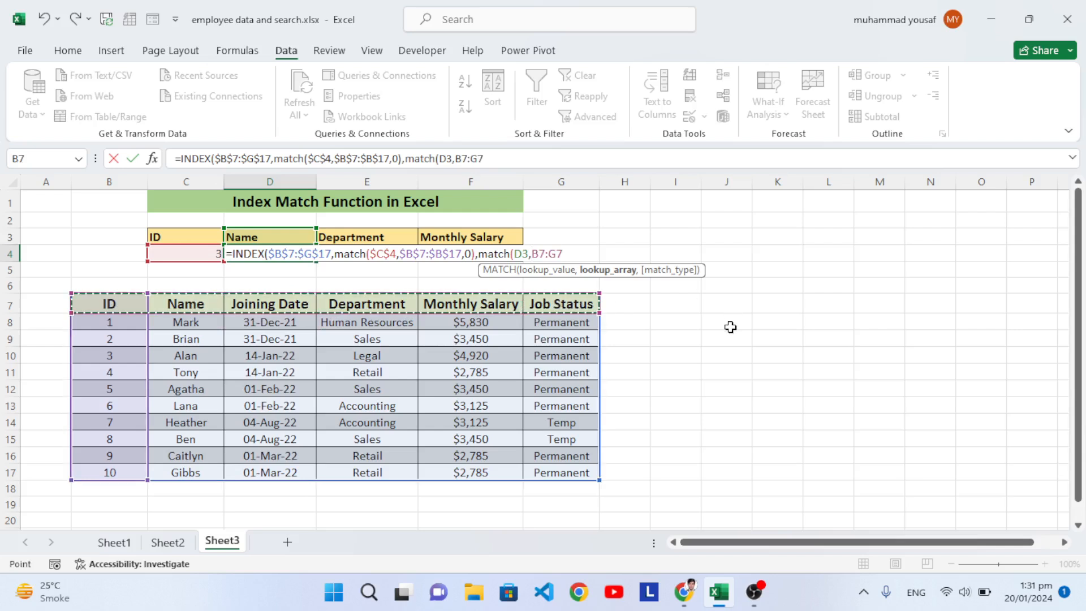
key(F4)
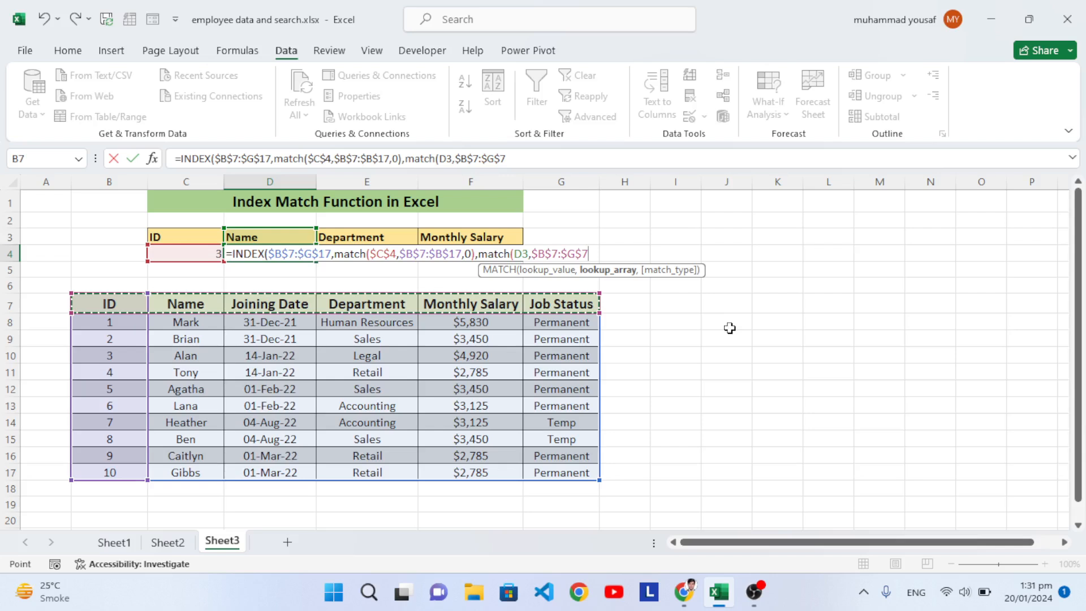
text(,)
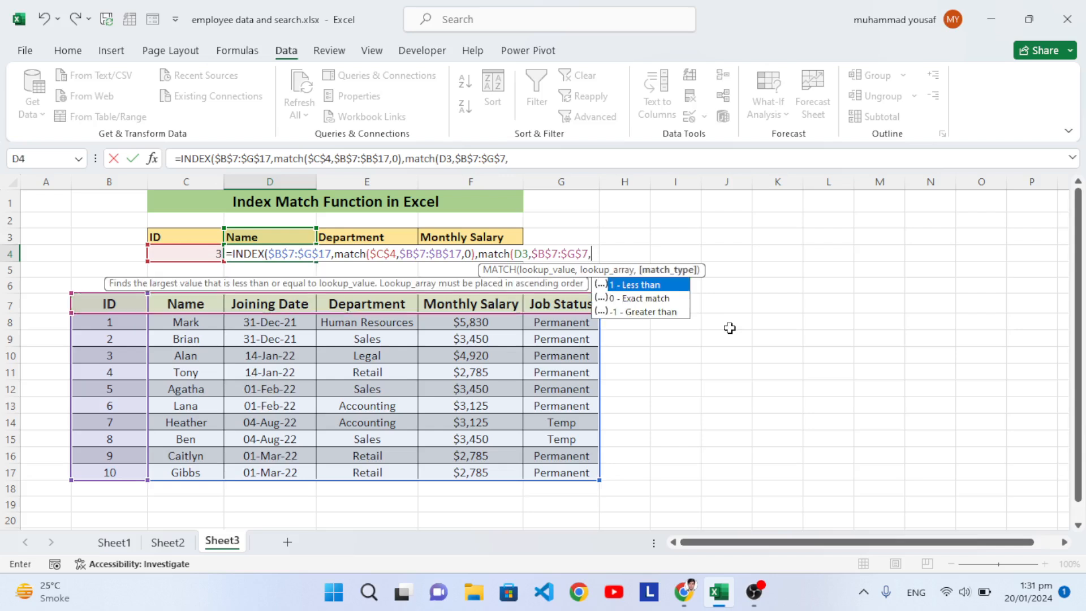
text(0))
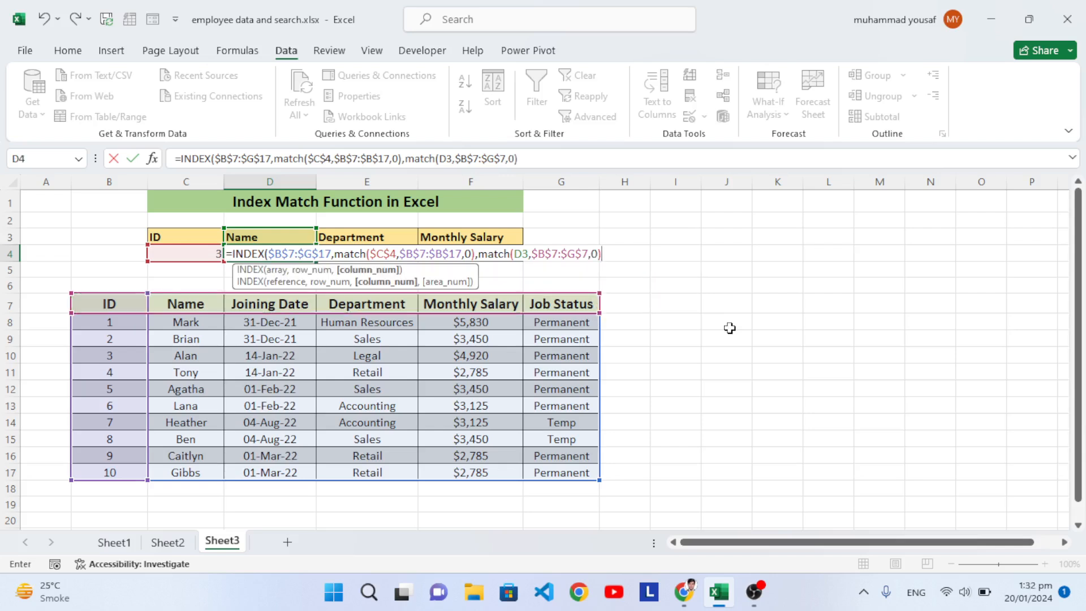
text())
key(Return)
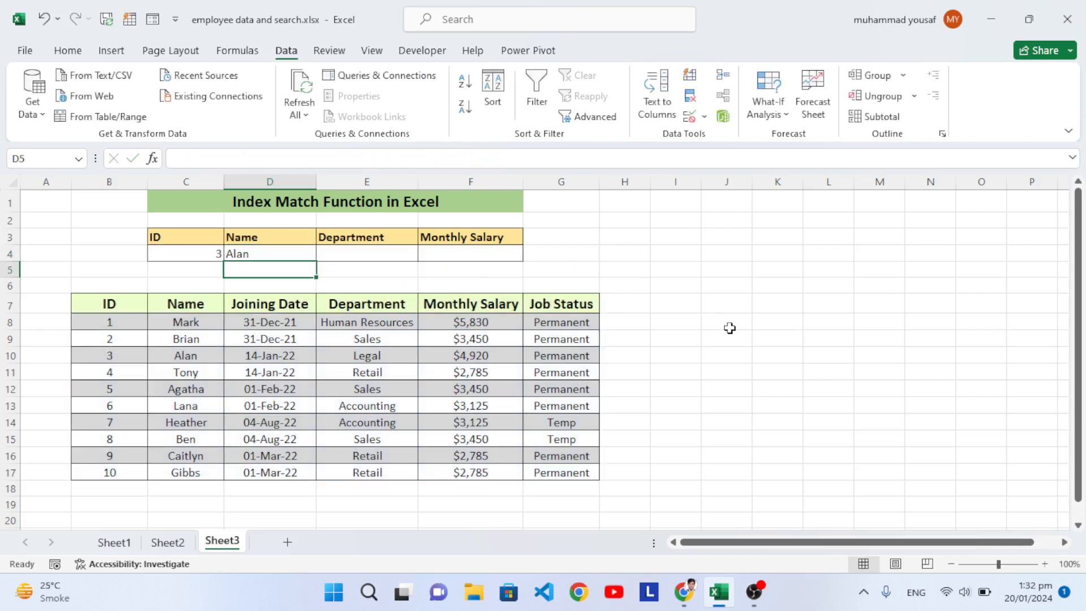
- Fill the D4 formula across to E4 and F4 for Department and Monthly Salary
click(203, 256)
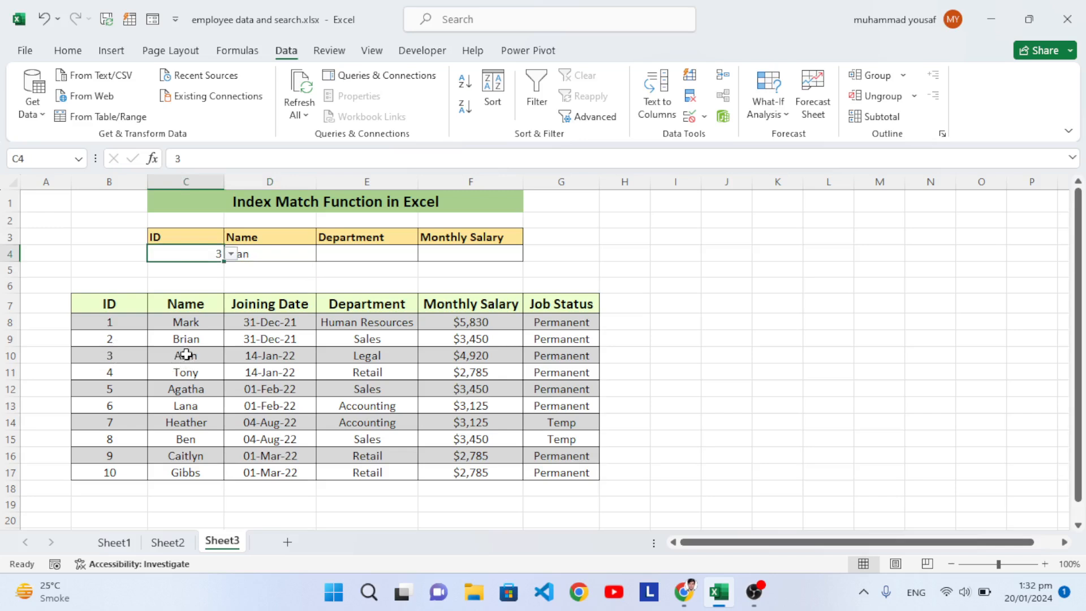
click(289, 255)
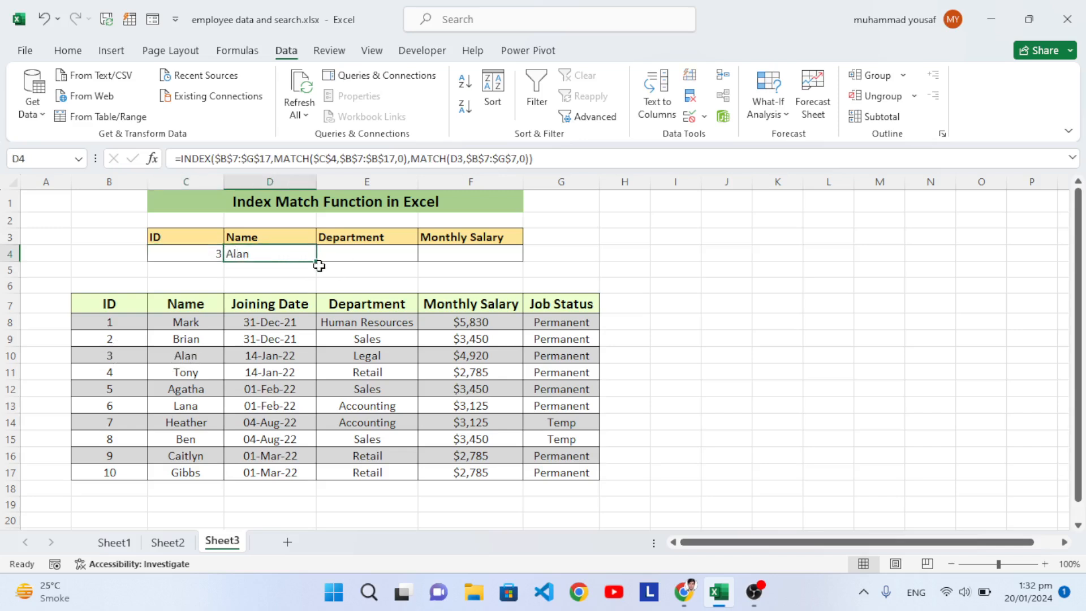
drag(315, 265, 489, 276)
click(372, 251)
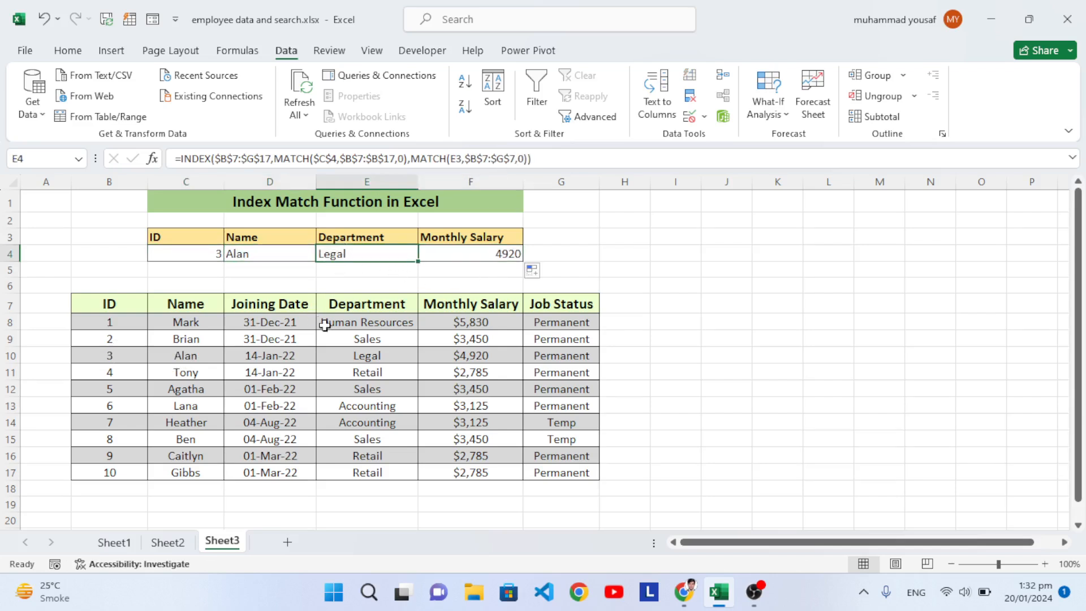
- Apply the dollar Accounting number format to the Monthly Salary result in F4 and check it against the data table
click(484, 256)
click(68, 50)
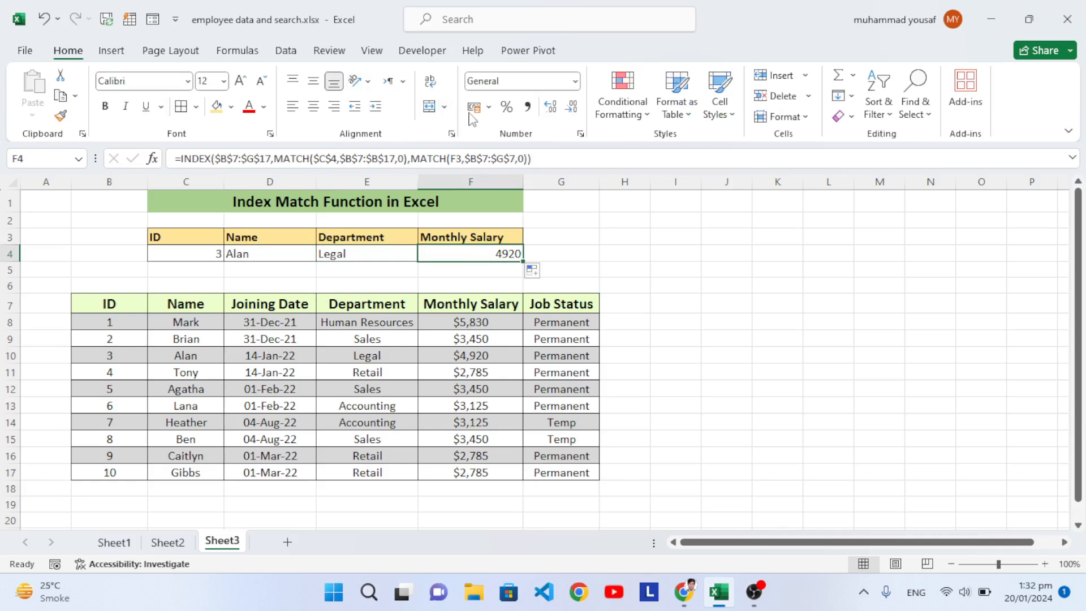
click(487, 114)
click(521, 126)
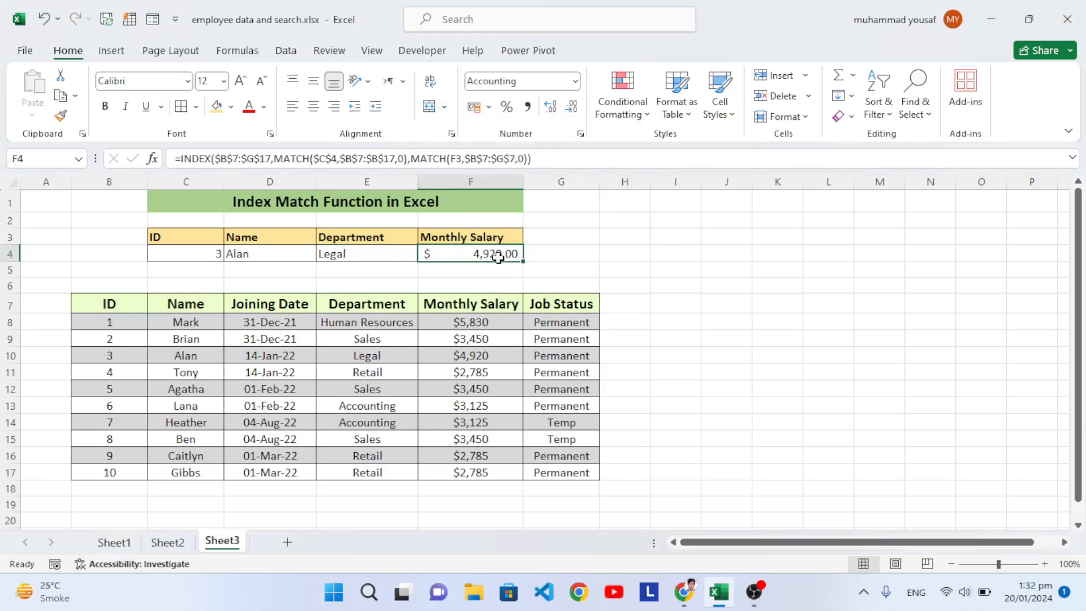
click(470, 357)
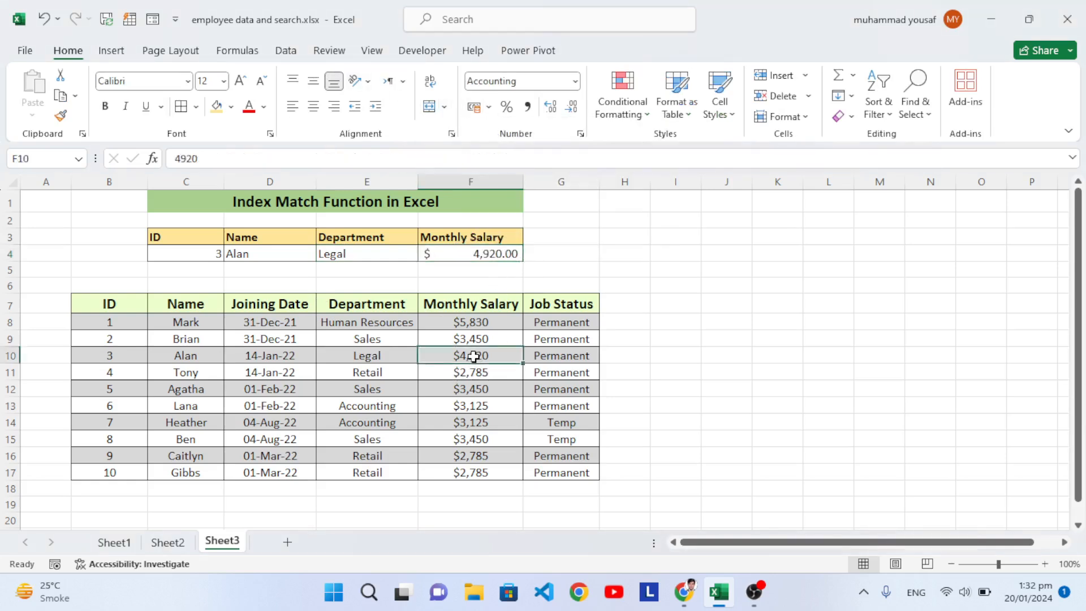
- Test the lookup by choosing ID 7 followed by ID 3 from the dropdown list in C4
click(199, 248)
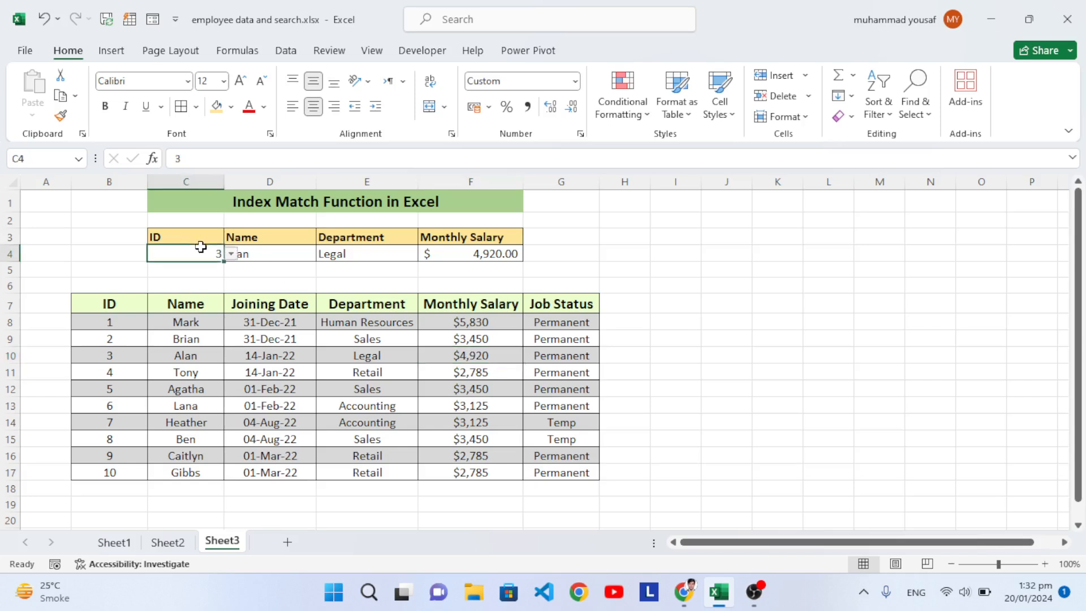
click(232, 255)
click(192, 309)
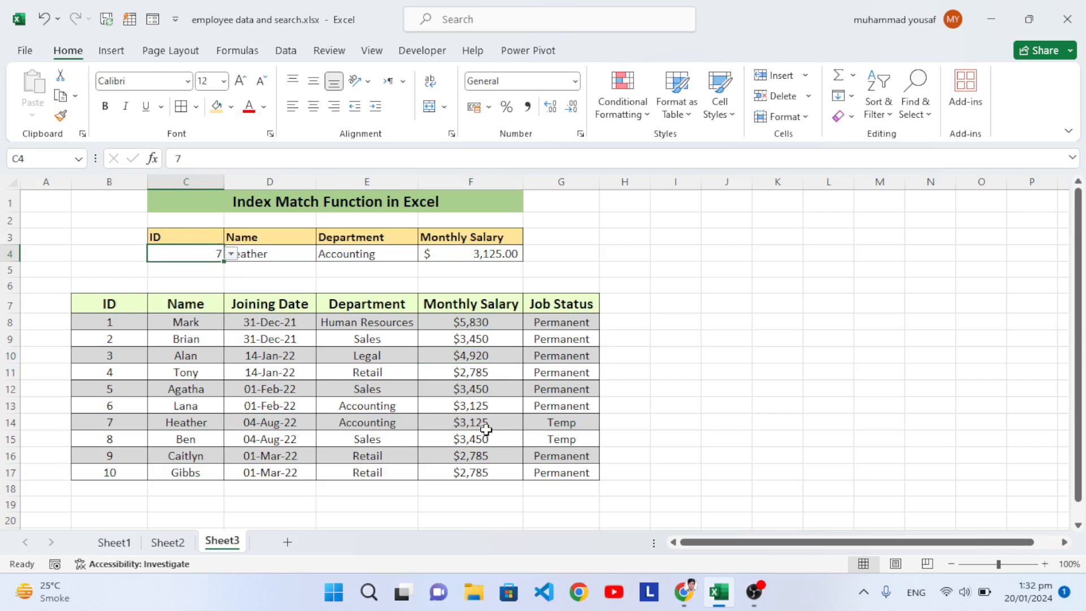
click(232, 254)
click(181, 283)
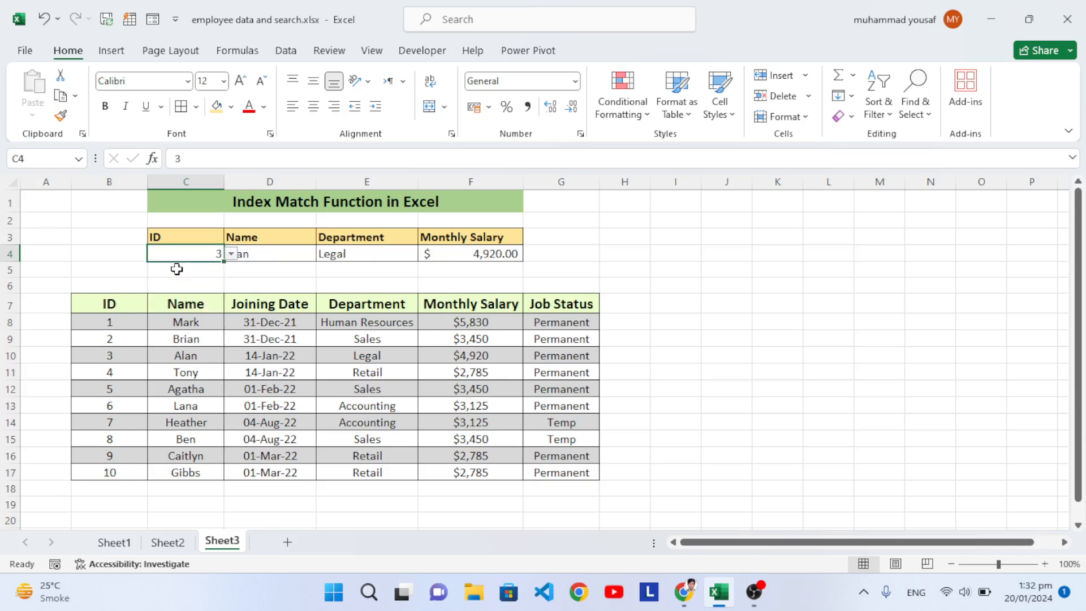
- Set the lookup ID in C4 to 1 from its dropdown list and leave the cell
click(231, 254)
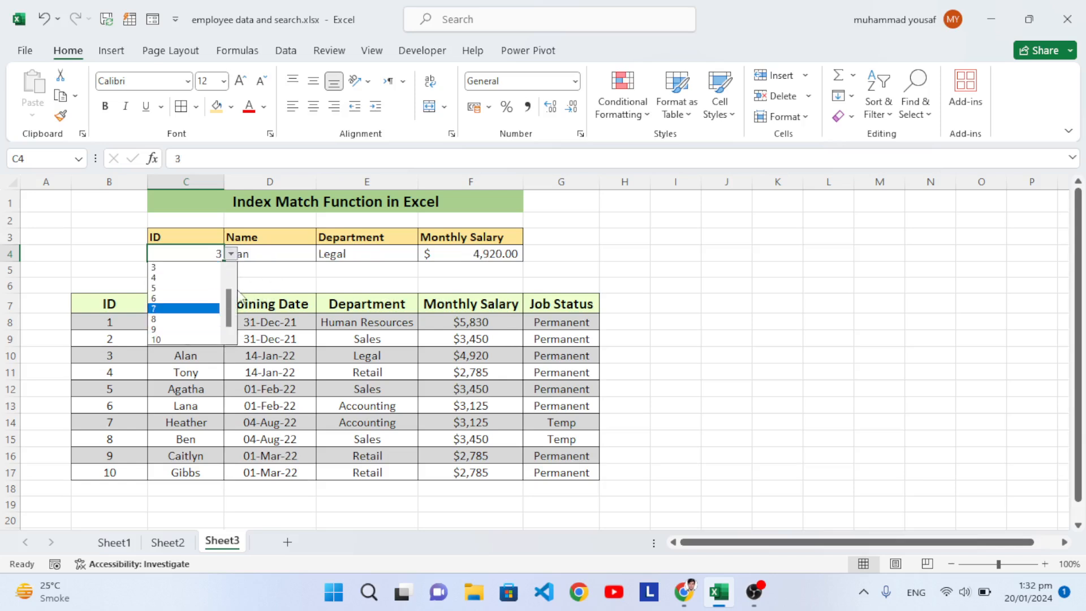
drag(229, 297, 229, 270)
click(181, 267)
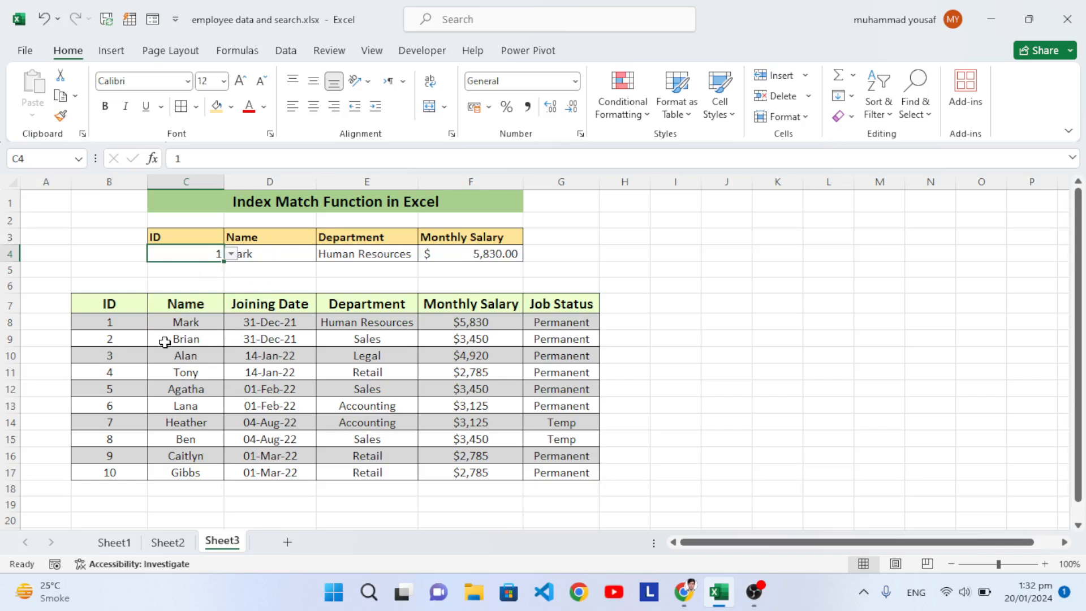
click(290, 275)
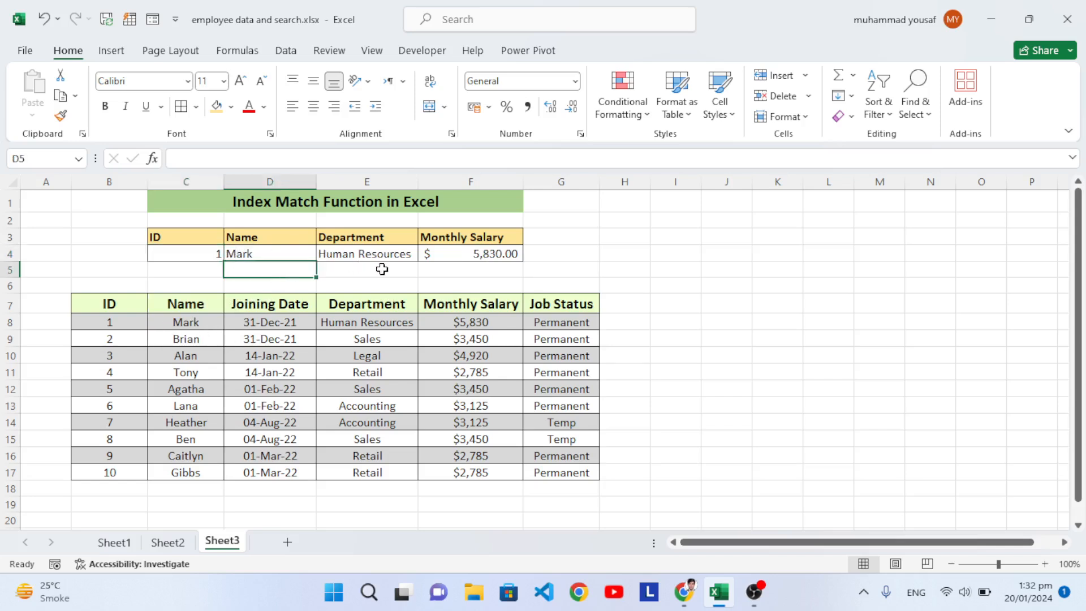
click(597, 256)
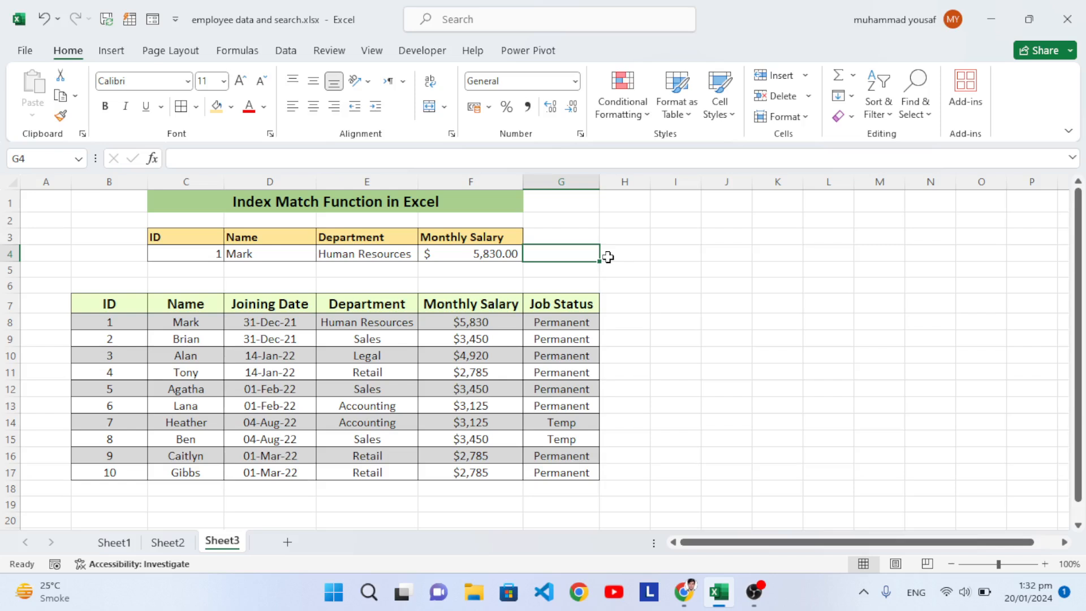
click(798, 599)
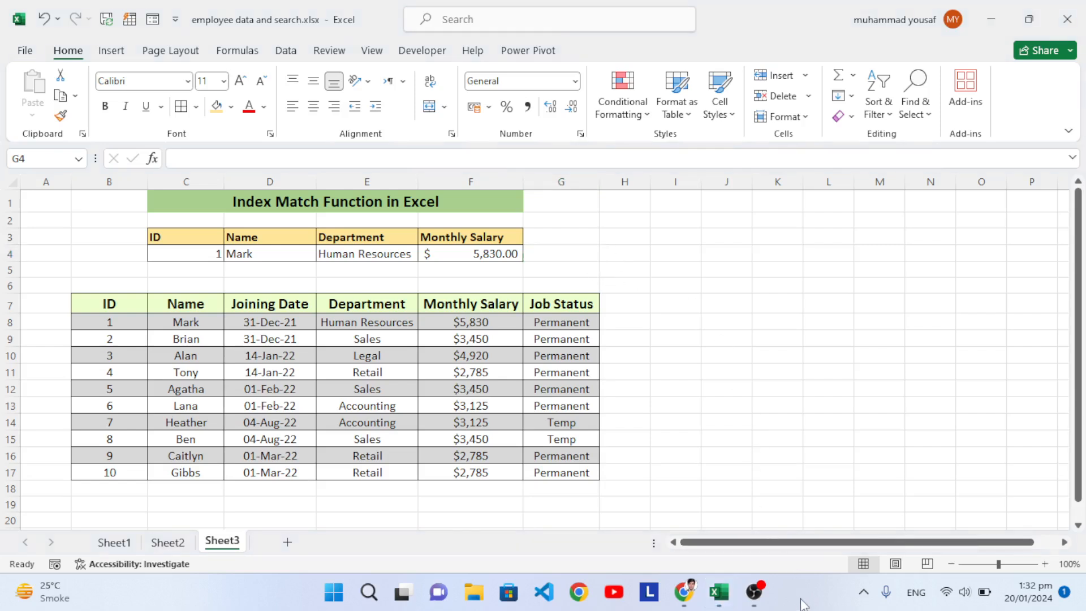